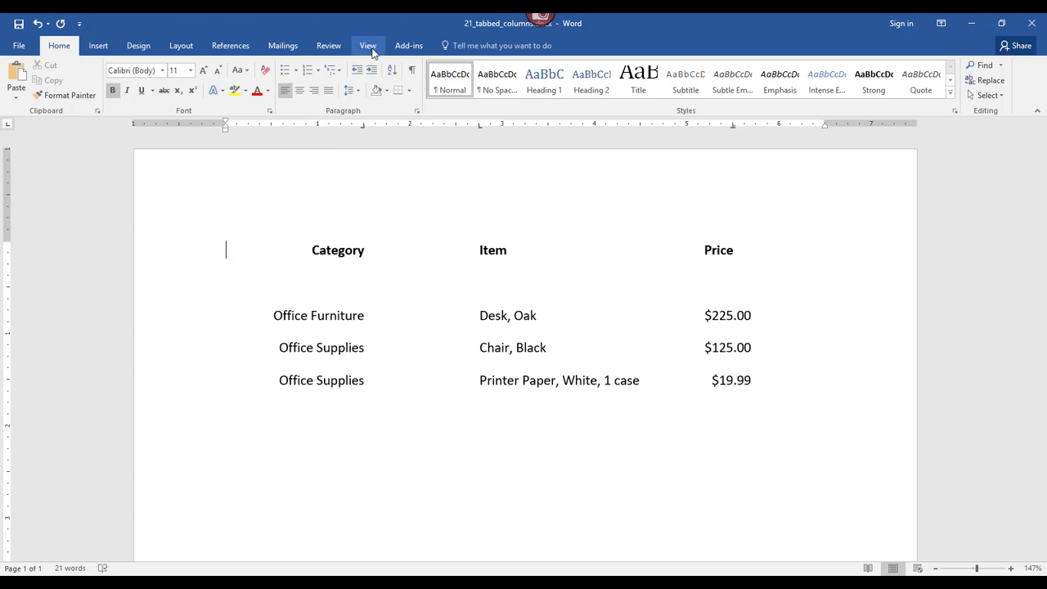
Cycle the ruler's tab selector through the left, center, right, decimal and bar tab types.
{"action": "left_click", "coordinate": [368, 43]}
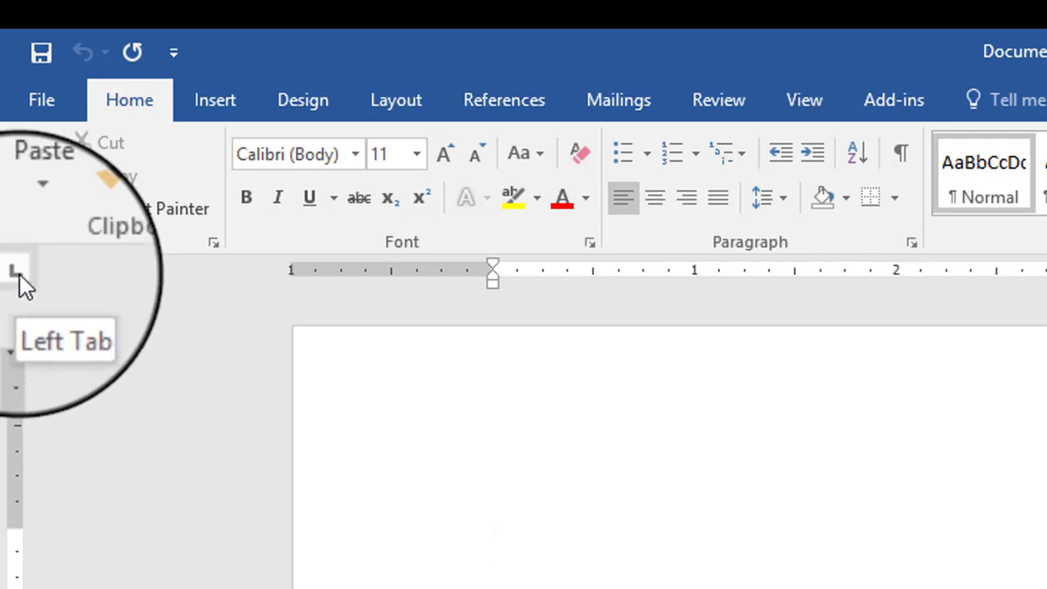
{"action": "left_click", "coordinate": [20, 276]}
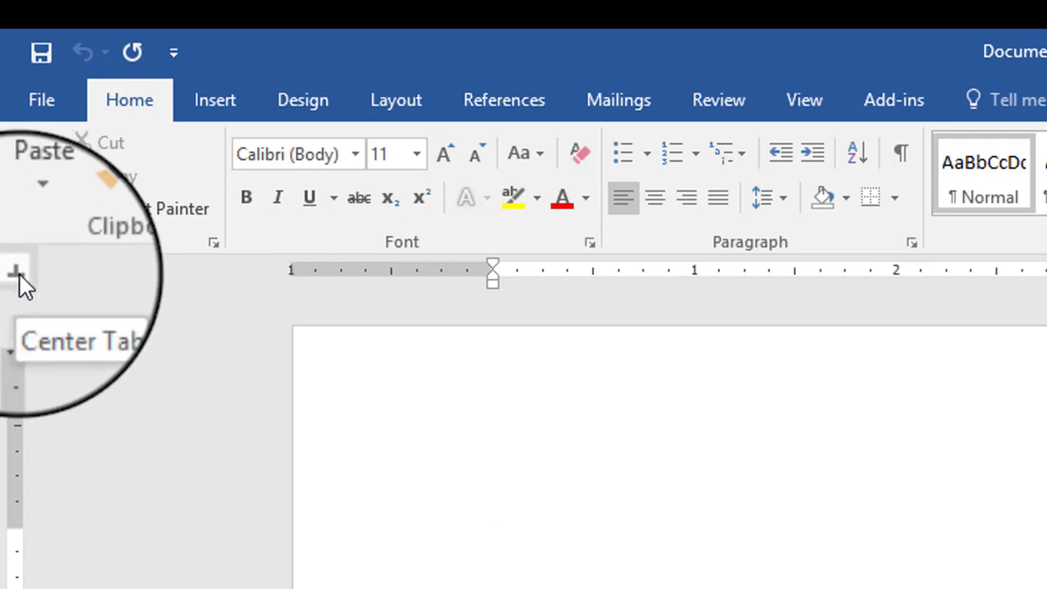
{"action": "left_click", "coordinate": [19, 274]}
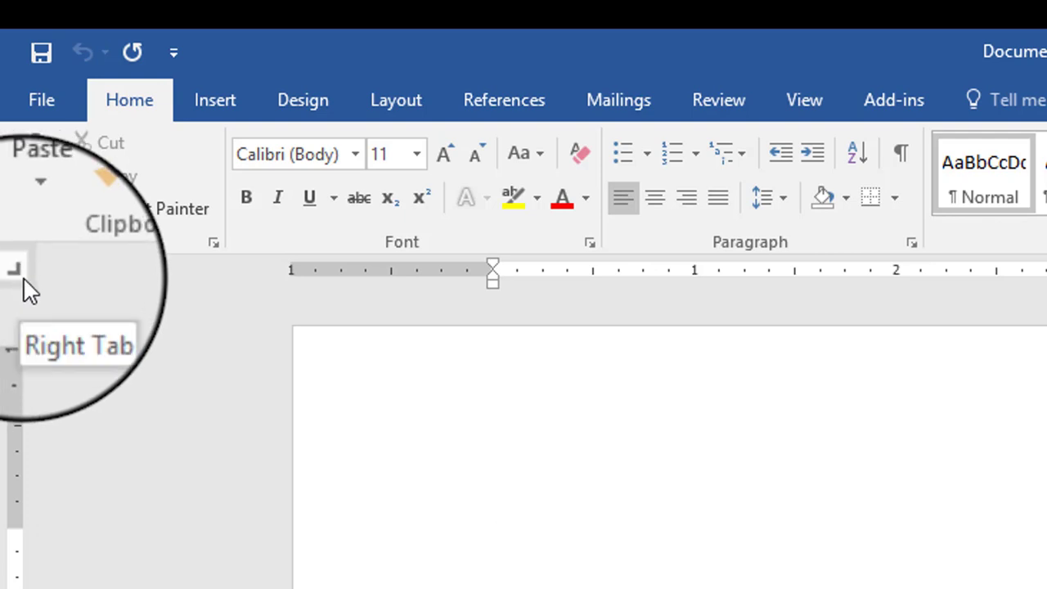
{"action": "left_click", "coordinate": [20, 278]}
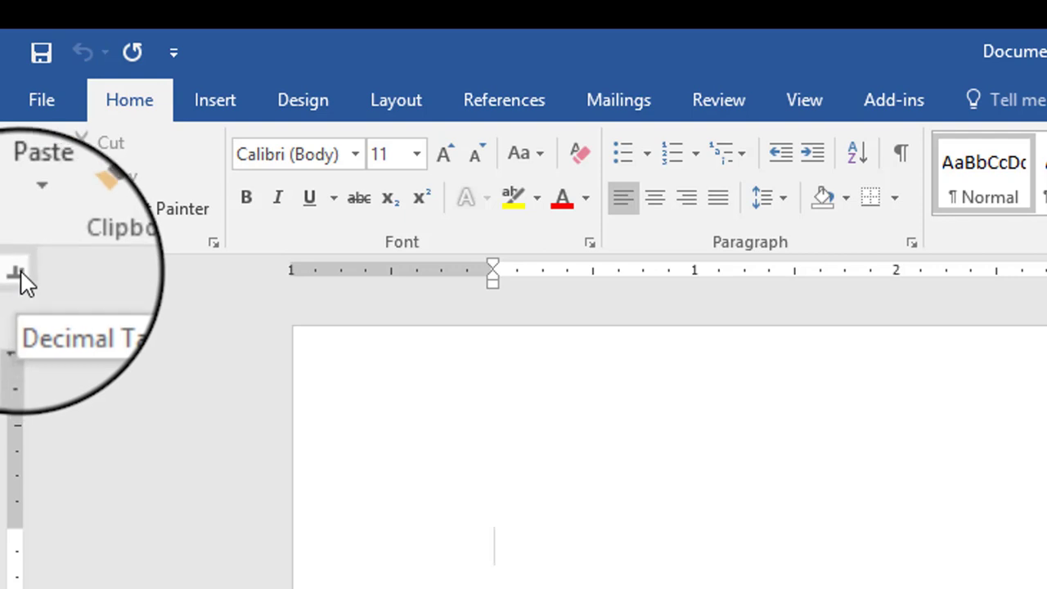
{"action": "left_click", "coordinate": [21, 278]}
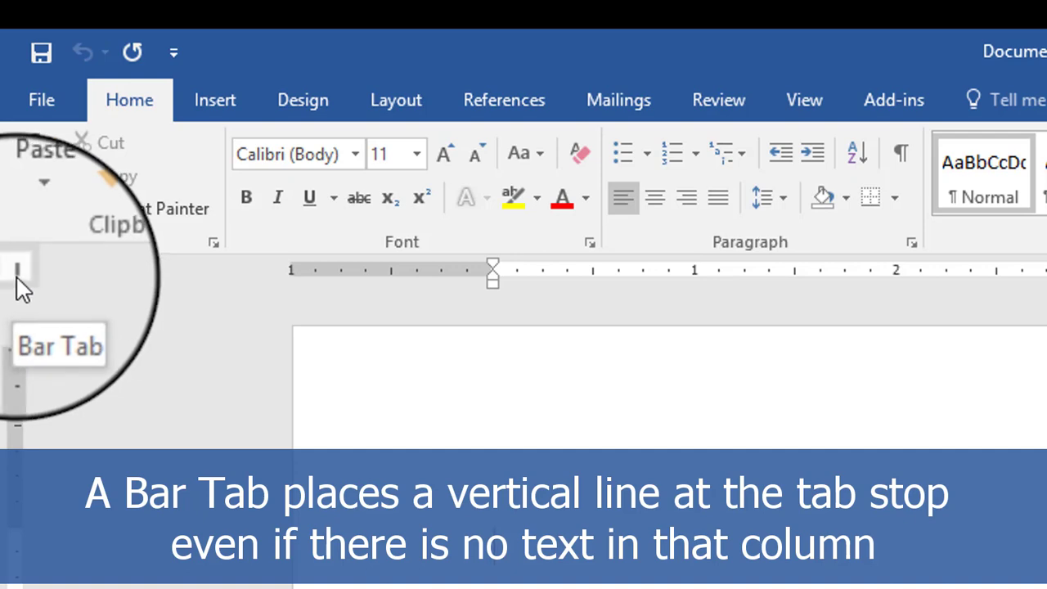
{"action": "left_click", "coordinate": [22, 278]}
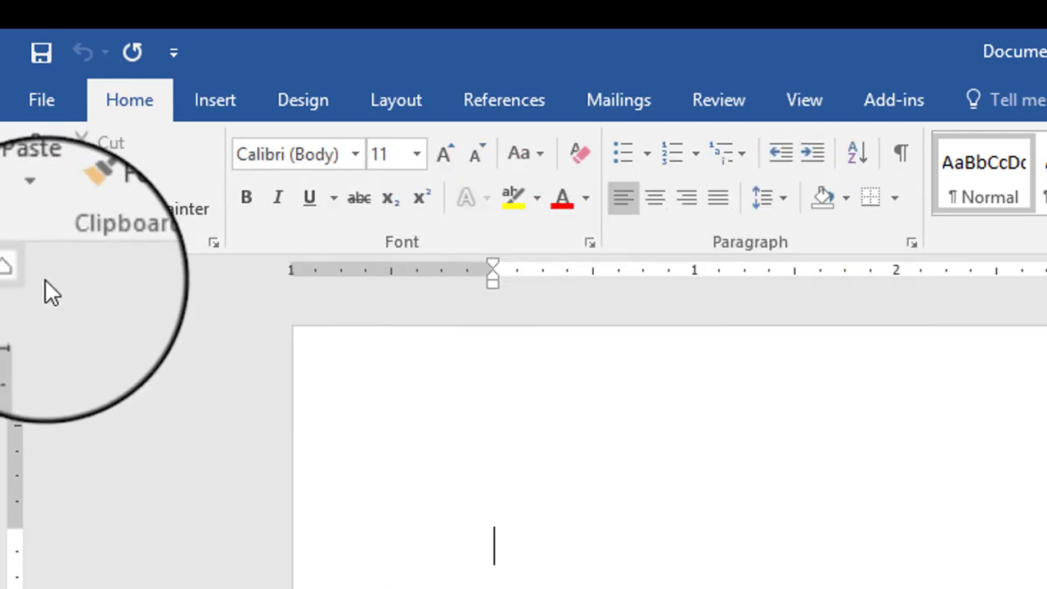
Set a right tab stop at 1.5 inches on the ruler.
{"action": "left_click", "coordinate": [17, 272]}
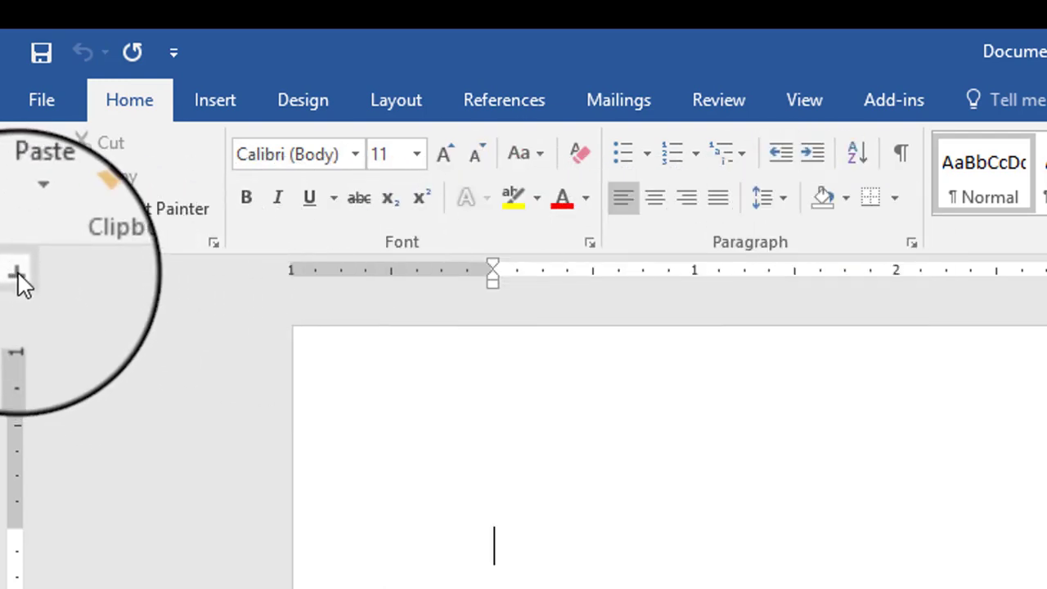
{"action": "left_click", "coordinate": [18, 280]}
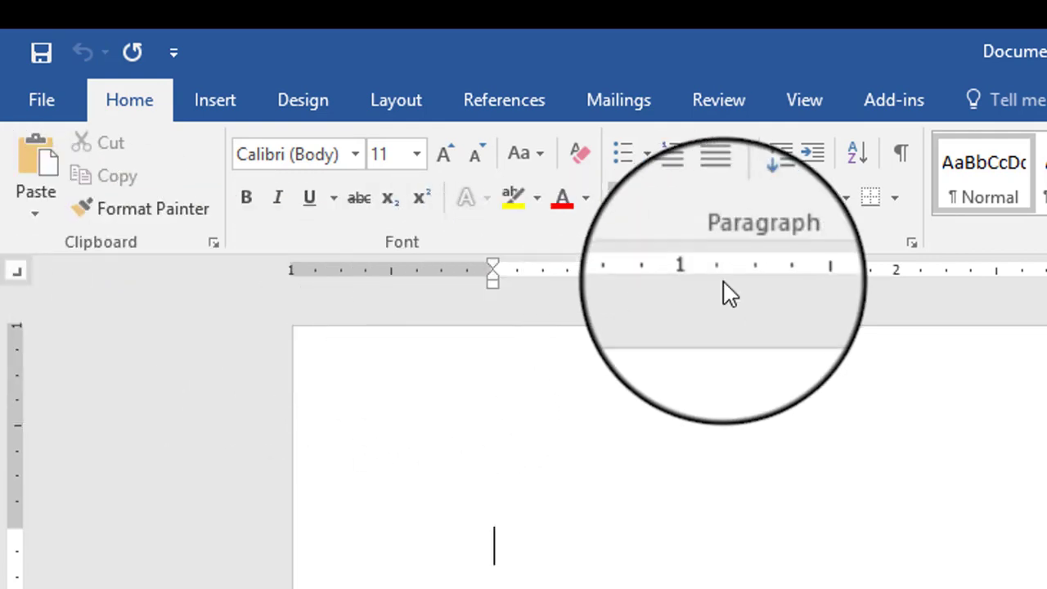
{"action": "left_click", "coordinate": [795, 273]}
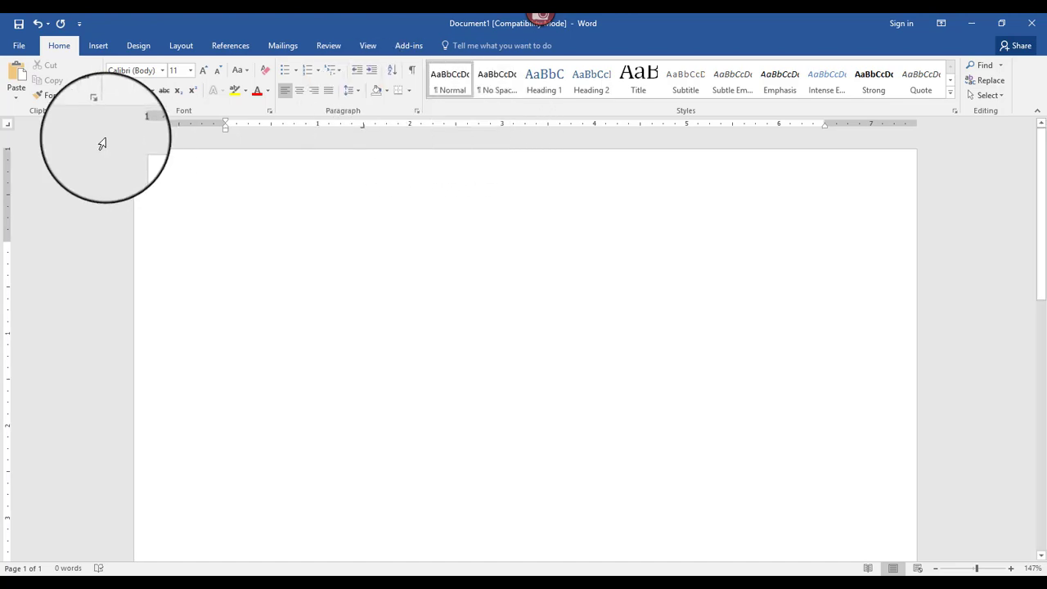
Set a left tab stop at about 2.75 inches on the ruler.
{"action": "left_click", "coordinate": [7, 123]}
{"action": "left_click", "coordinate": [7, 122]}
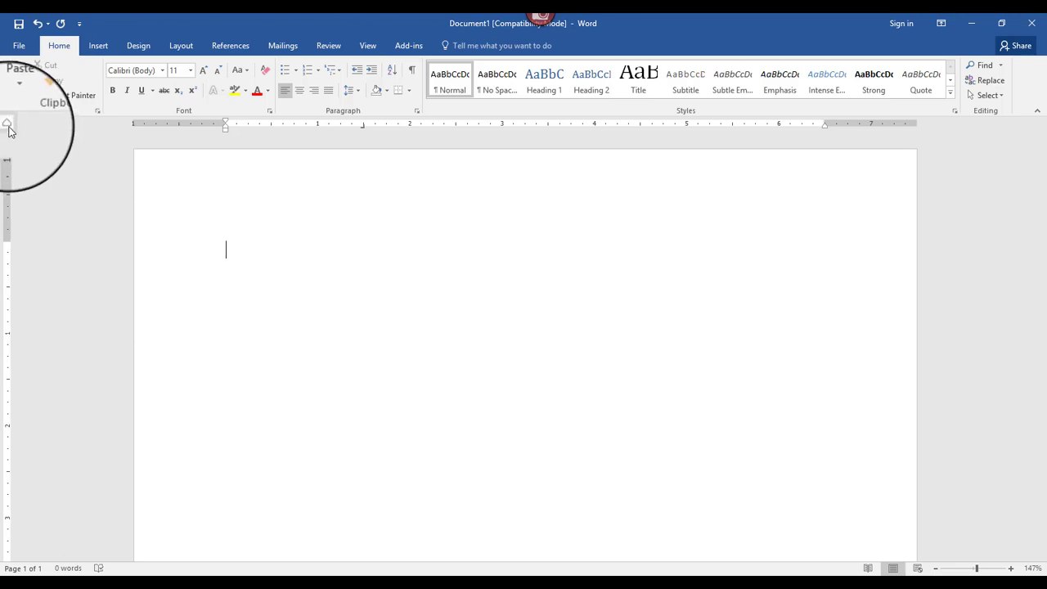
{"action": "left_click", "coordinate": [8, 123]}
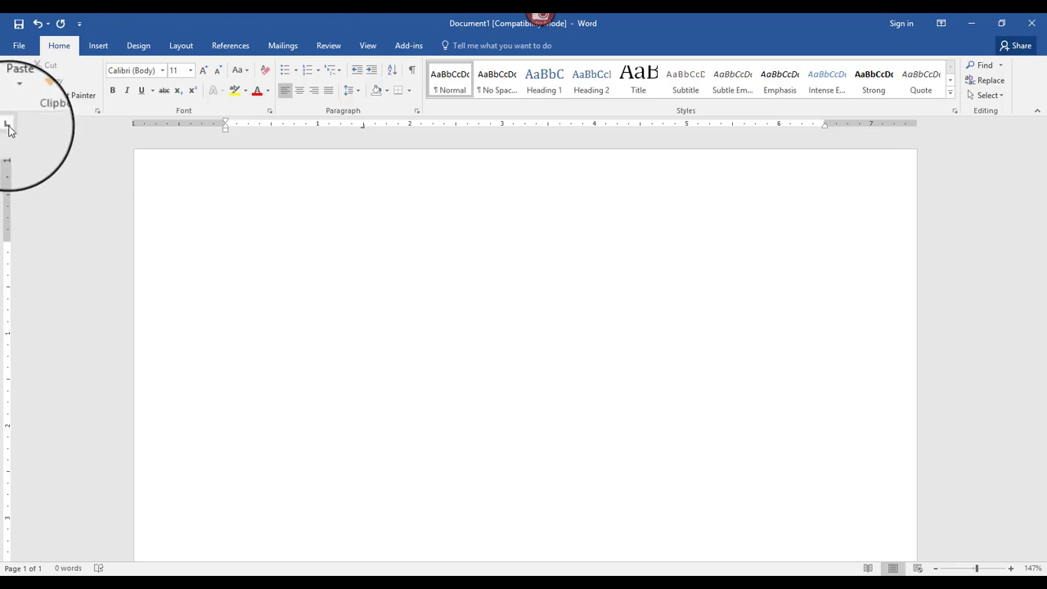
{"action": "left_click", "coordinate": [481, 124]}
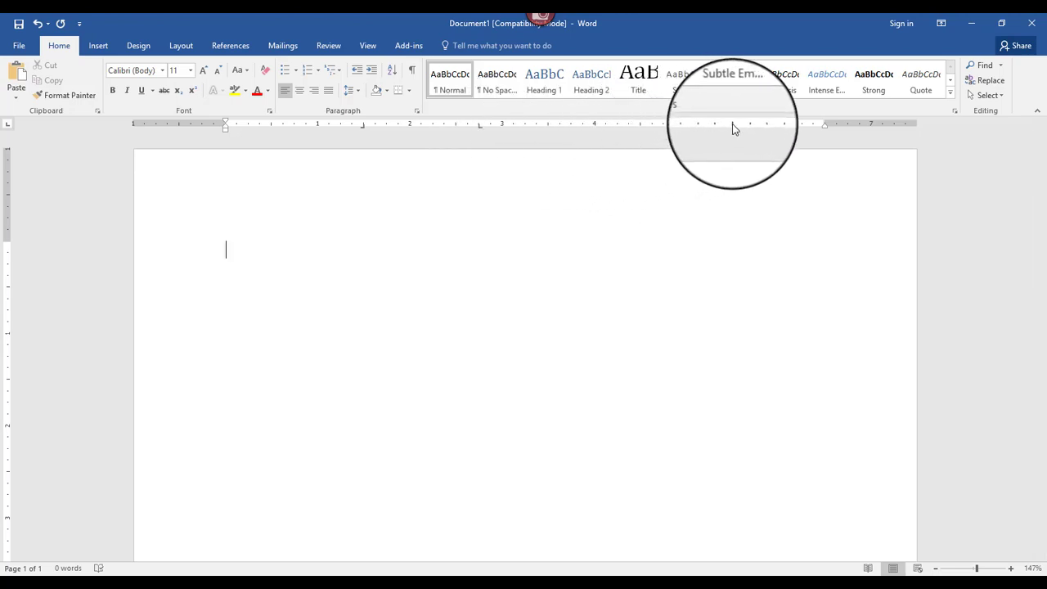
Set a decimal tab stop at 5.5 inches on the ruler.
{"action": "left_click", "coordinate": [6, 124]}
{"action": "left_click", "coordinate": [7, 125]}
{"action": "left_click", "coordinate": [8, 126]}
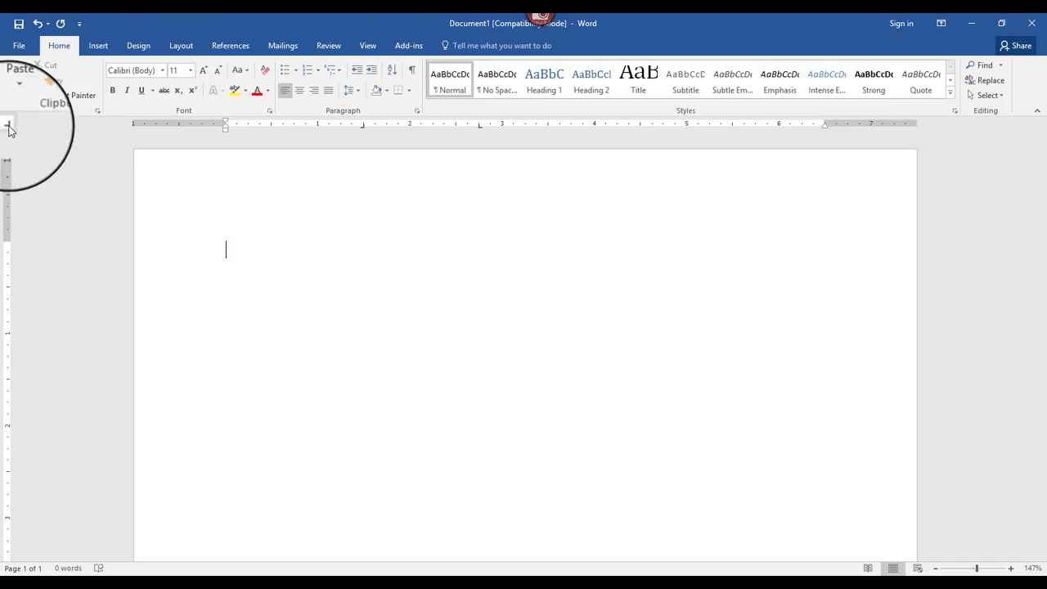
{"action": "left_click", "coordinate": [8, 126]}
{"action": "left_click", "coordinate": [9, 127]}
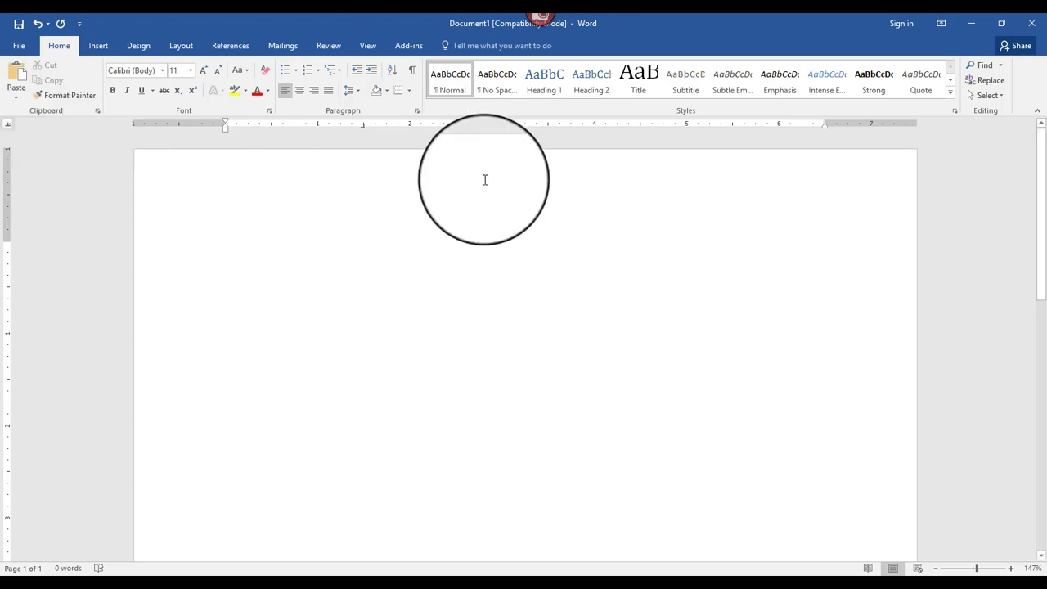
{"action": "left_click", "coordinate": [732, 124]}
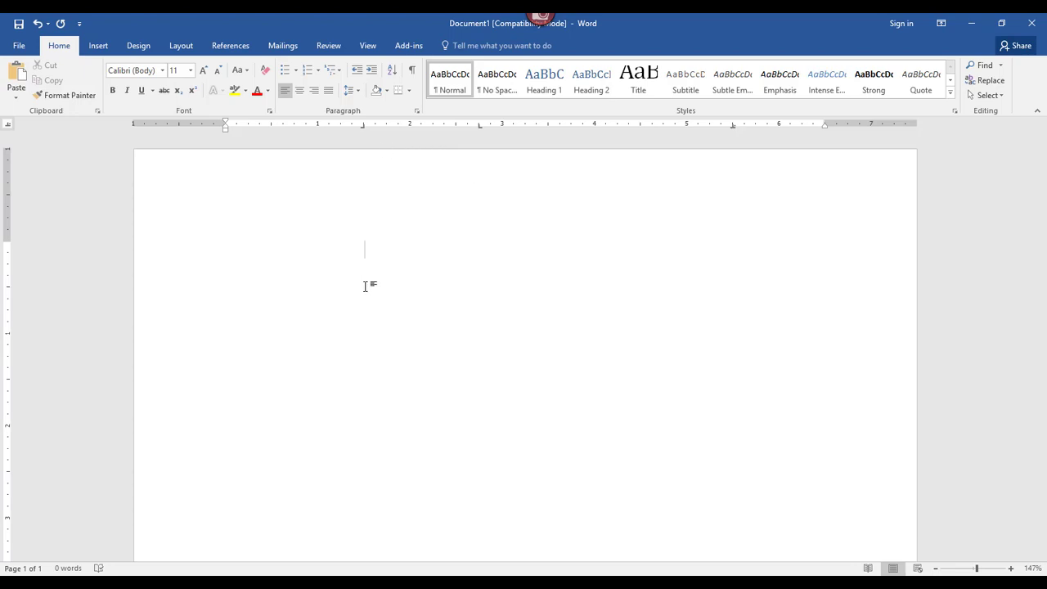
Enter the column headings Category, Item and Price at the three tab stops.
{"action": "type", "text": "Category"}
{"action": "type", "text": "Item"}
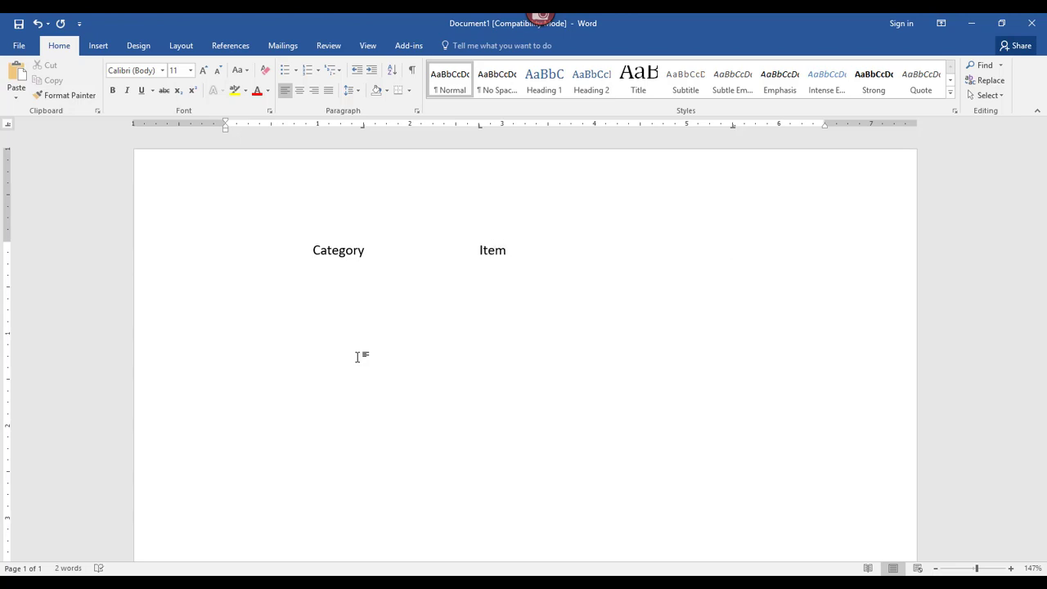
{"action": "key", "text": "Tab"}
{"action": "type", "text": "Price"}
Leave a blank line below the headings and enter the row Office Furniture; Desk, Chair; $225.00 at the tab stops.
{"action": "key", "text": "Return"}
{"action": "key", "text": "Return"}
{"action": "key", "text": "Tab"}
{"action": "type", "text": "Office Furniture"}
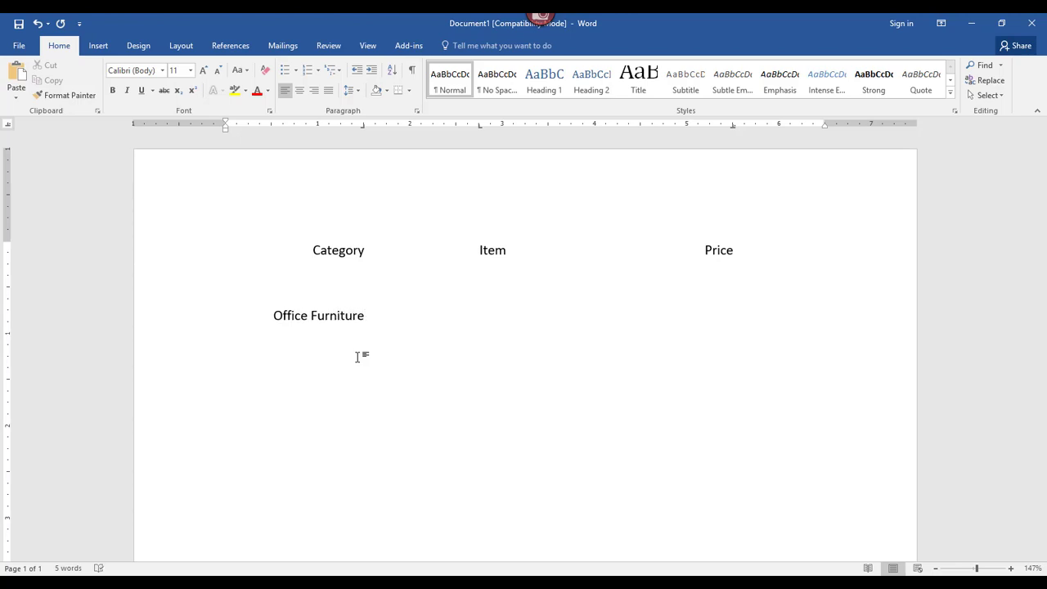
{"action": "key", "text": "Tab"}
{"action": "type", "text": "Desk, Chair\t$225.00"}
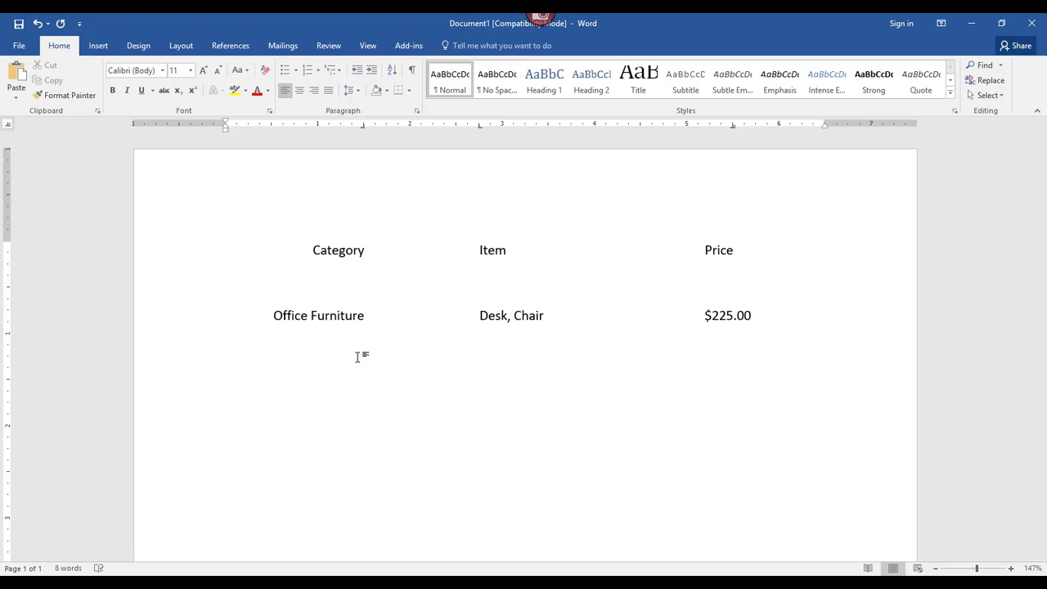
Add the row Office Supplies; Printer Paper, White, 1 case; $19.99 at the tab stops, followed by empty lines.
{"action": "key", "text": "Tab"}
{"action": "type", "text": "Office Supplies"}
{"action": "key", "text": "Tab"}
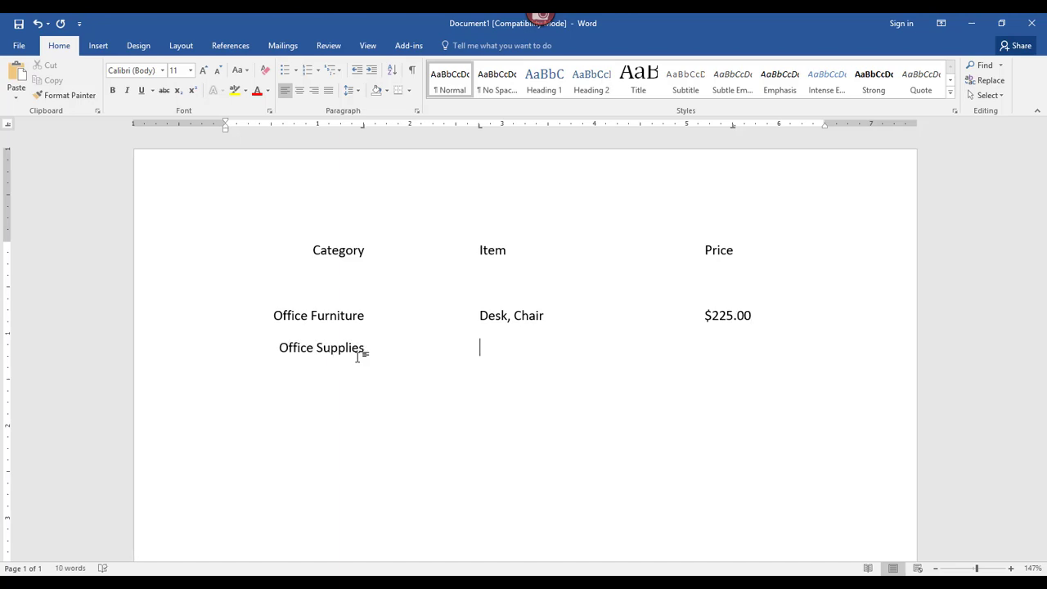
{"action": "type", "text": "Printer Paper, Whi"}
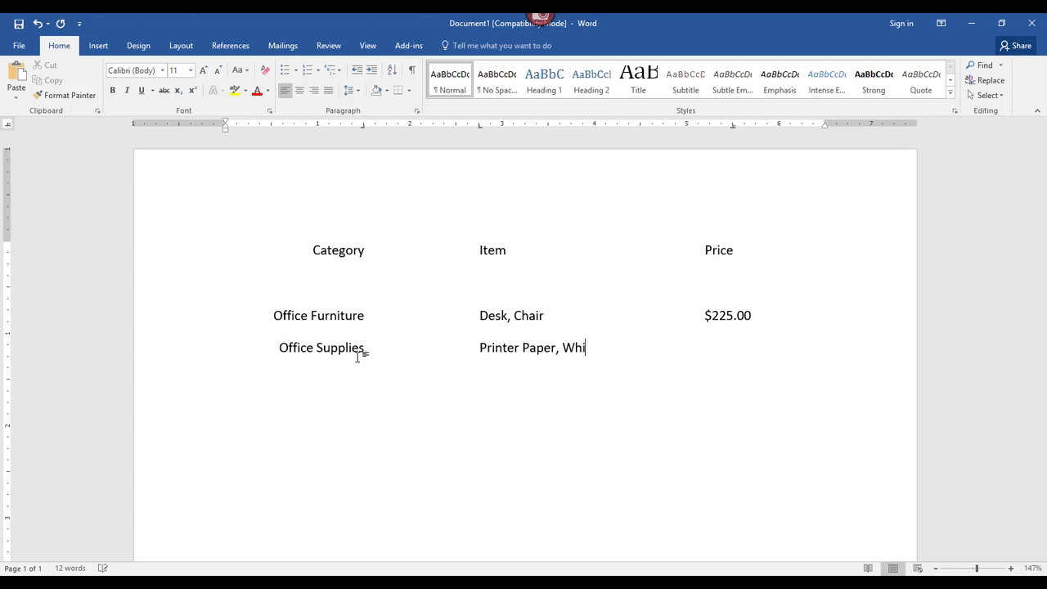
{"action": "type", "text": "te, 1 case\t$19.99"}
{"action": "key", "text": "Return"}
{"action": "key", "text": "Return"}
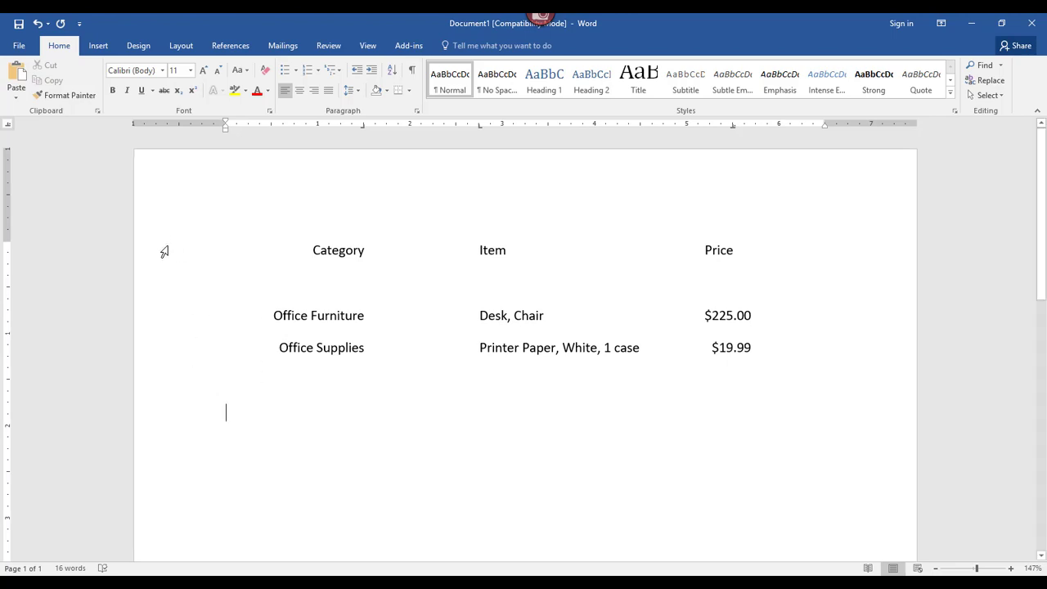
Move the Item column's left tab stop to 2.5 inches for the headings and all rows together.
{"action": "left_click_drag", "start_coordinate": [161, 248], "coordinate": [340, 391]}
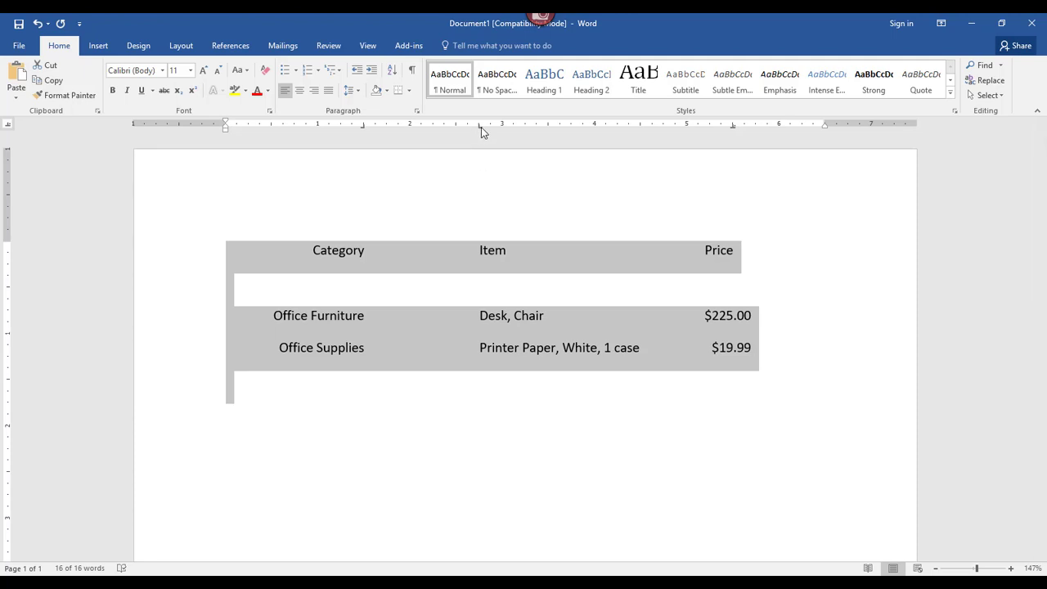
{"action": "left_click_drag", "start_coordinate": [481, 126], "coordinate": [456, 129]}
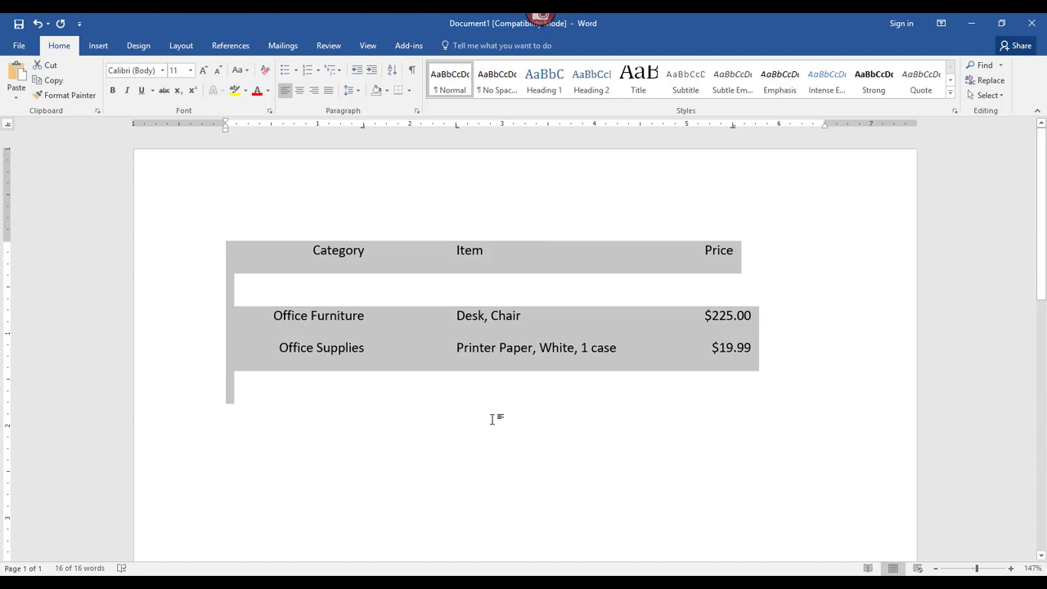
{"action": "left_click", "coordinate": [570, 461]}
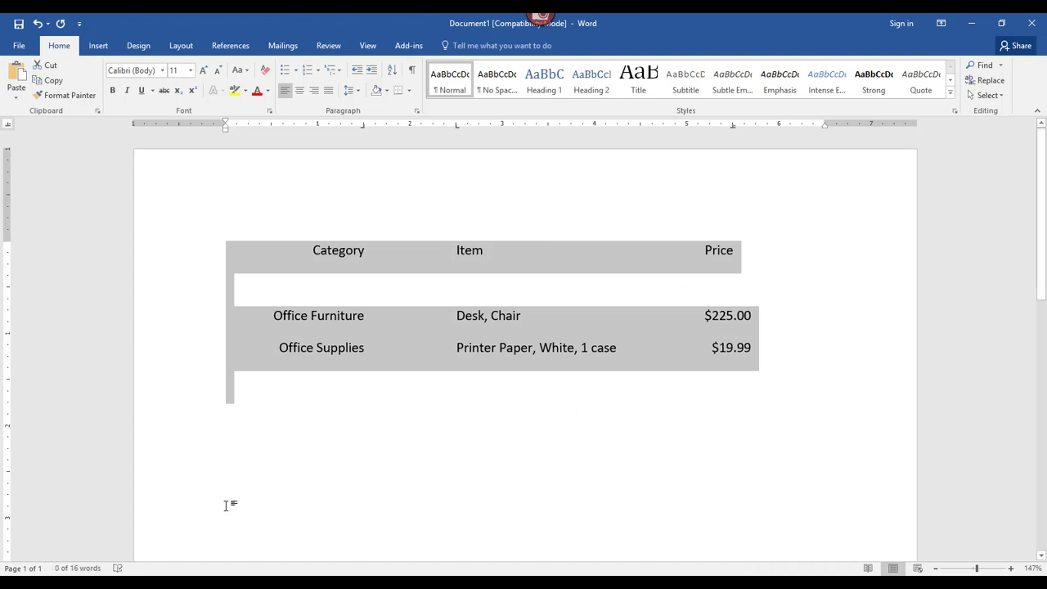
Place a center tab stop at 6 inches on the empty line below the rows and remove it from the ruler.
{"action": "left_click", "coordinate": [272, 406]}
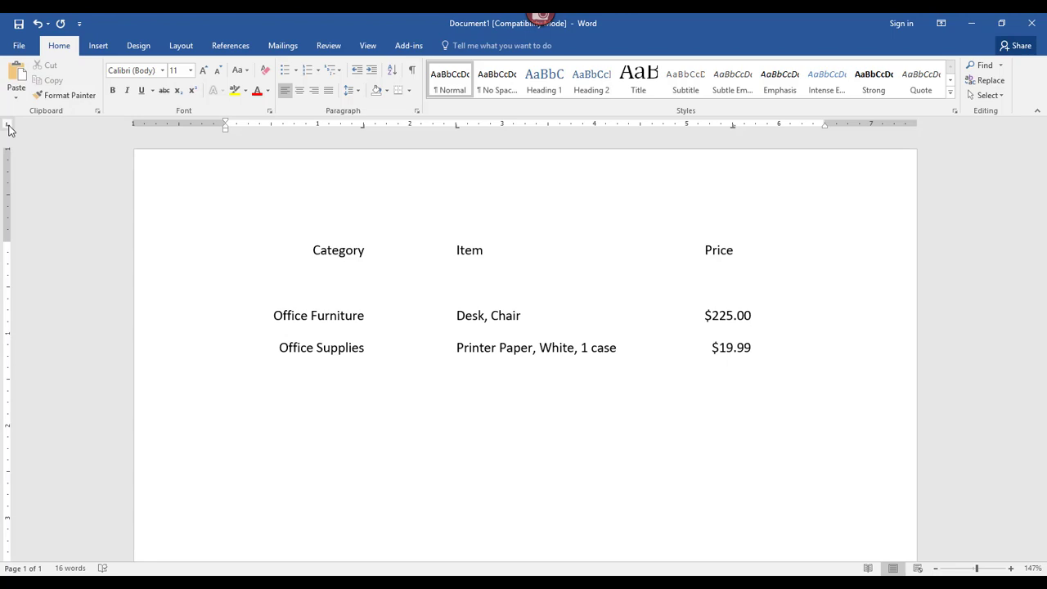
{"action": "left_click", "coordinate": [779, 124]}
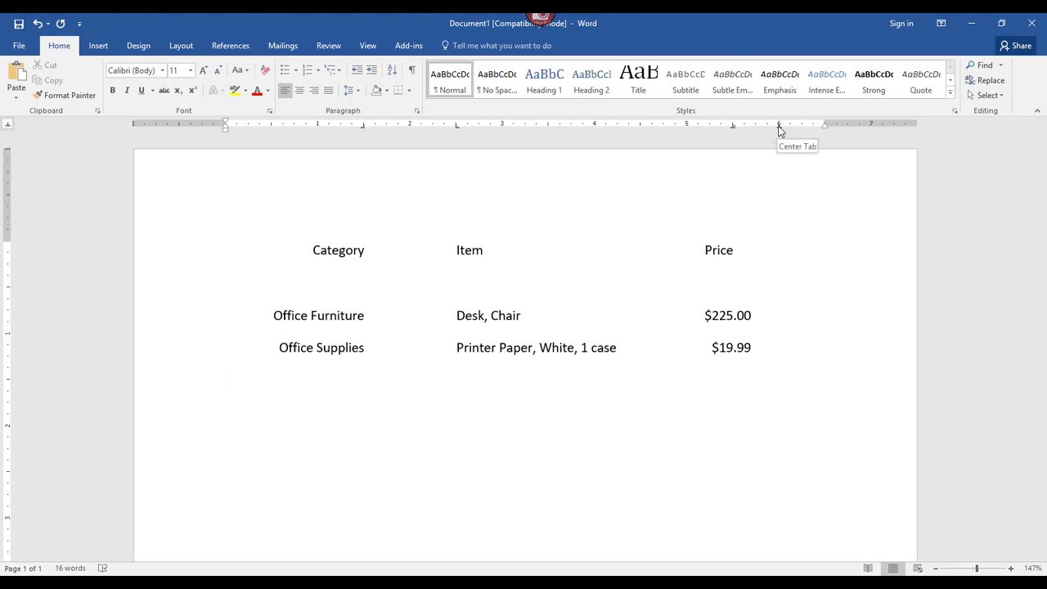
{"action": "left_click_drag", "start_coordinate": [779, 131], "coordinate": [946, 104]}
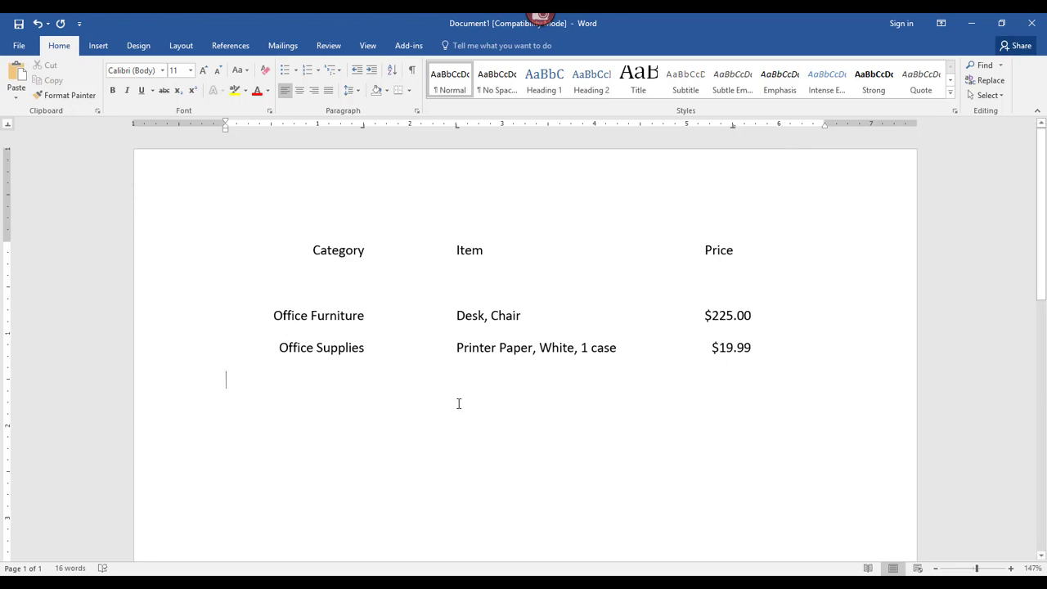
Try moving the left tab stop of only the Desk, Chair row to 3 inches, and undo the move.
{"action": "left_click", "coordinate": [459, 315]}
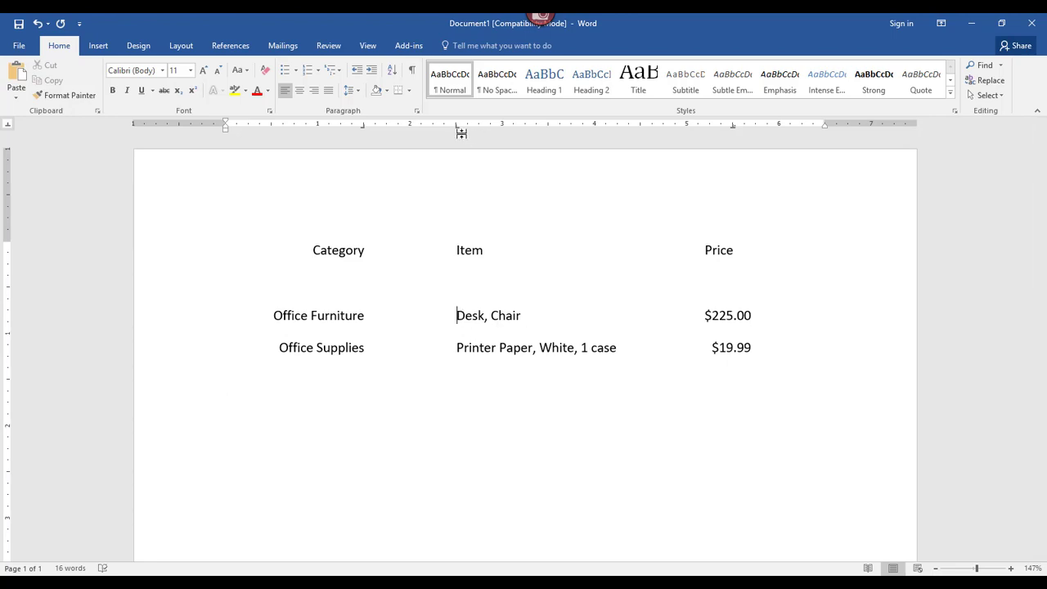
{"action": "left_click_drag", "start_coordinate": [458, 129], "coordinate": [503, 130]}
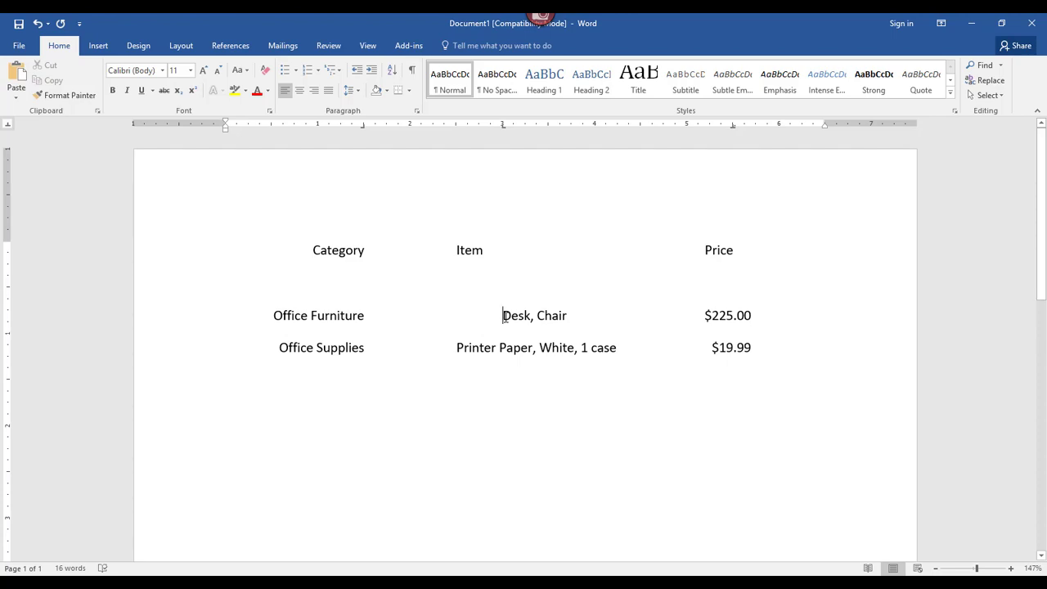
{"action": "key", "text": "ctrl+z"}
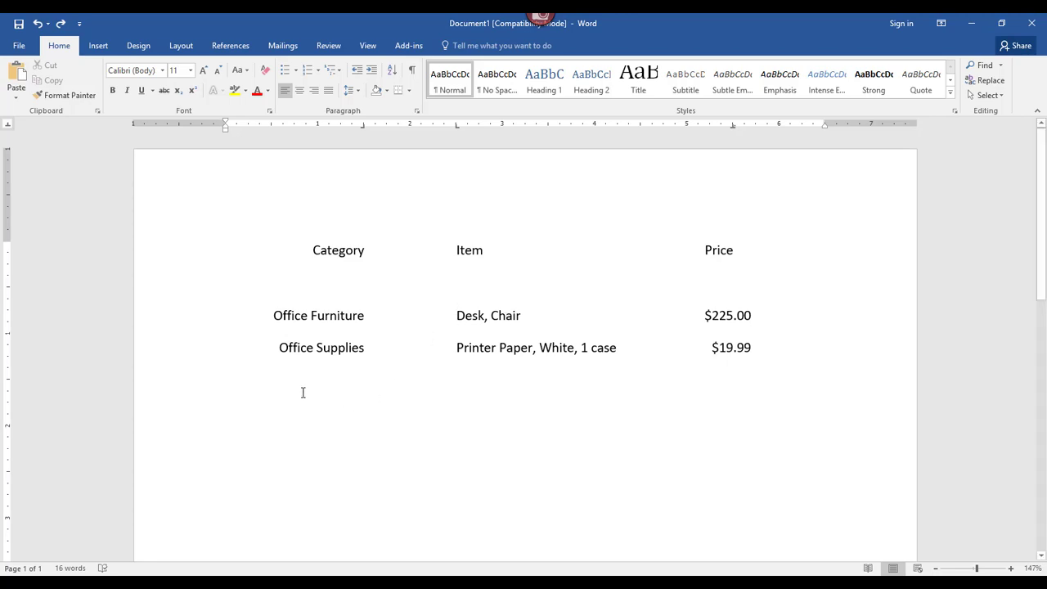
Examine the tab stop positions, alignments and leader options of the Desk, Chair row in the Tabs settings, and cancel without changes.
{"action": "left_click", "coordinate": [181, 45]}
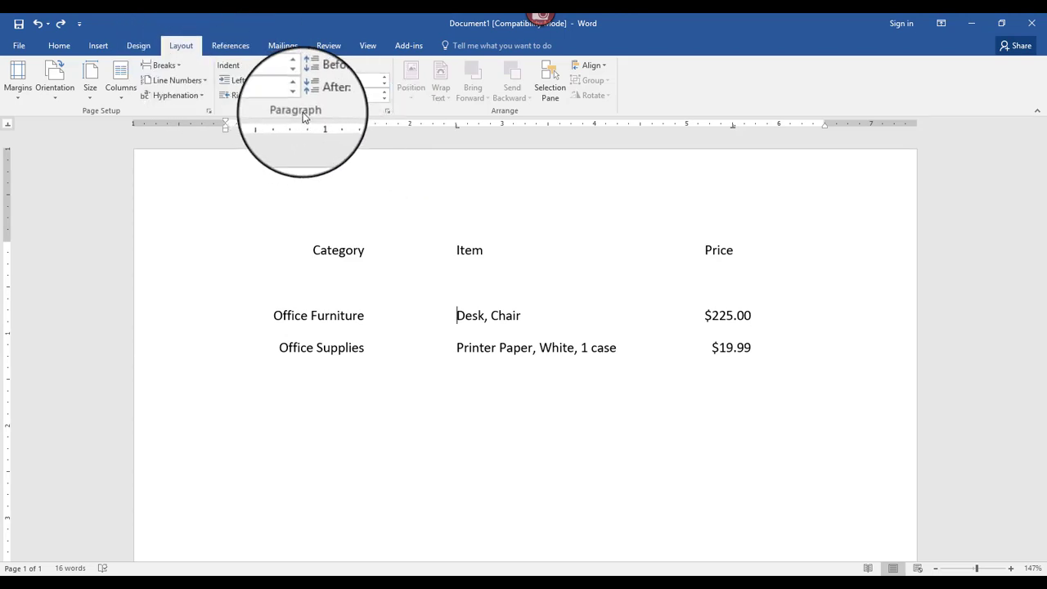
{"action": "left_click", "coordinate": [387, 113]}
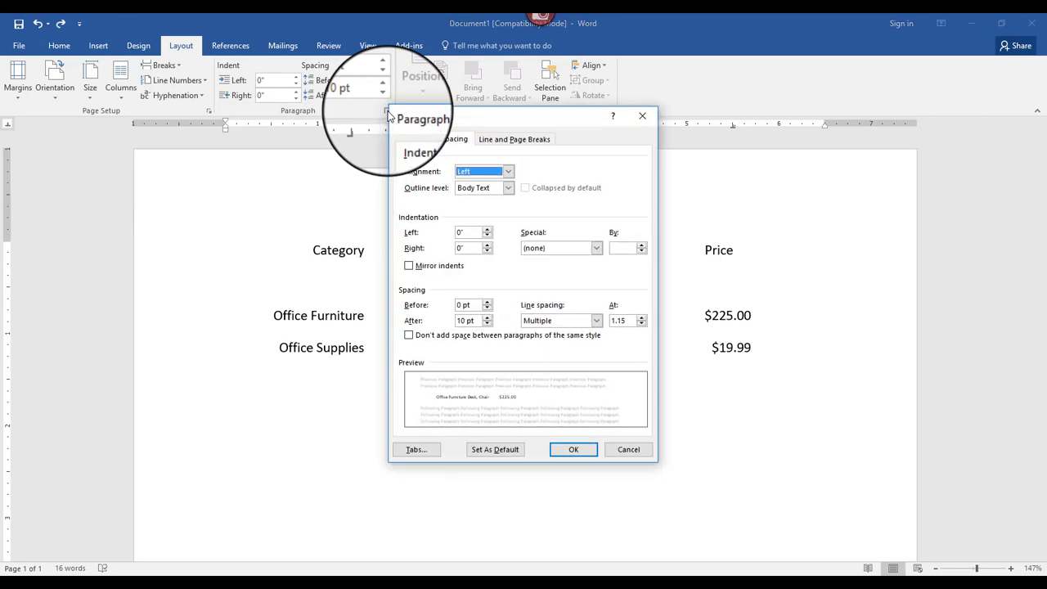
{"action": "left_click", "coordinate": [426, 451]}
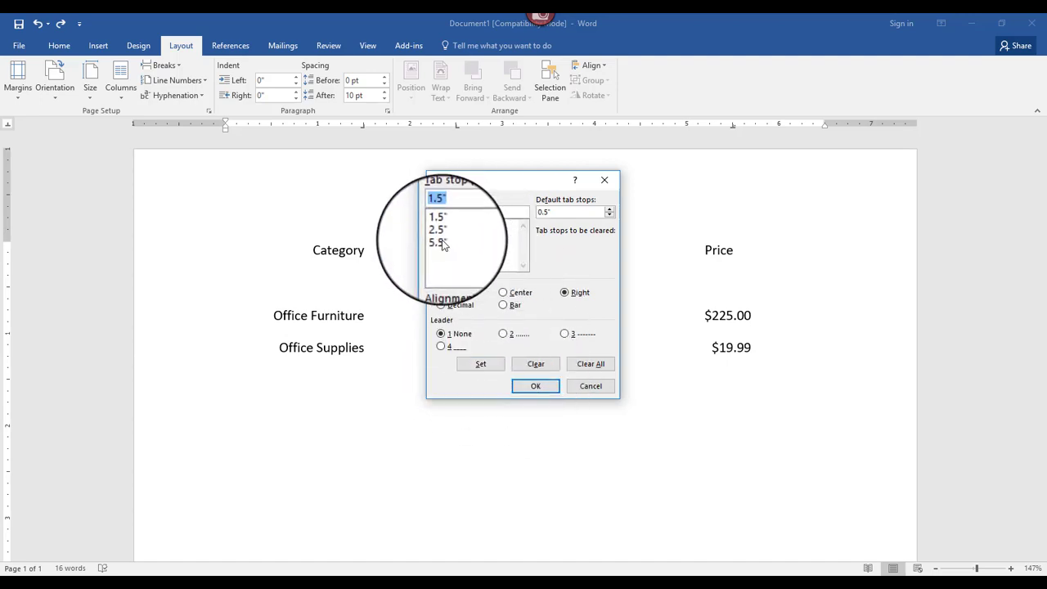
{"action": "left_click", "coordinate": [600, 387]}
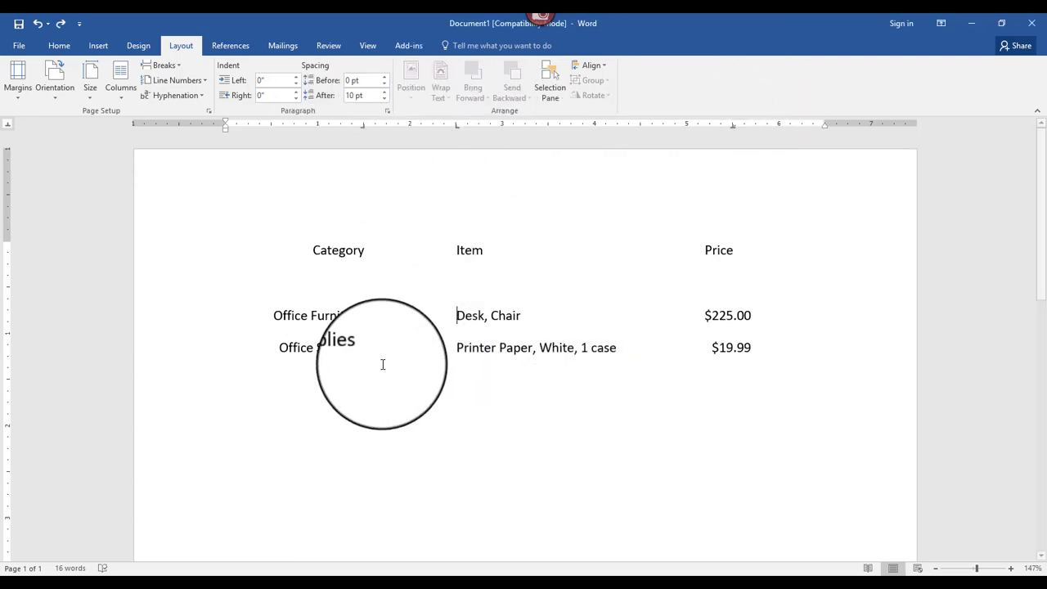
{"action": "left_click", "coordinate": [312, 407]}
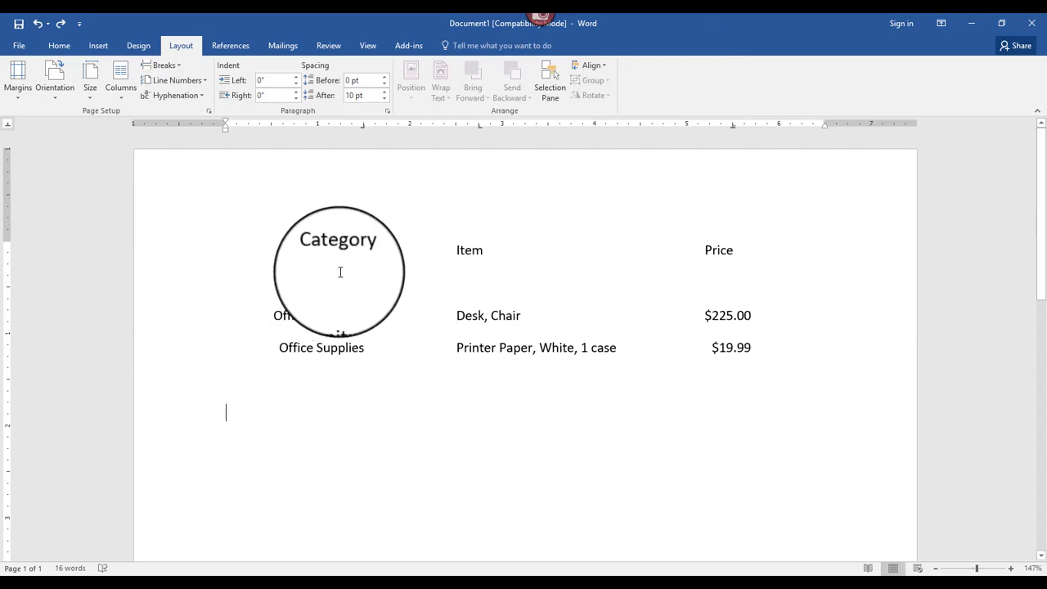